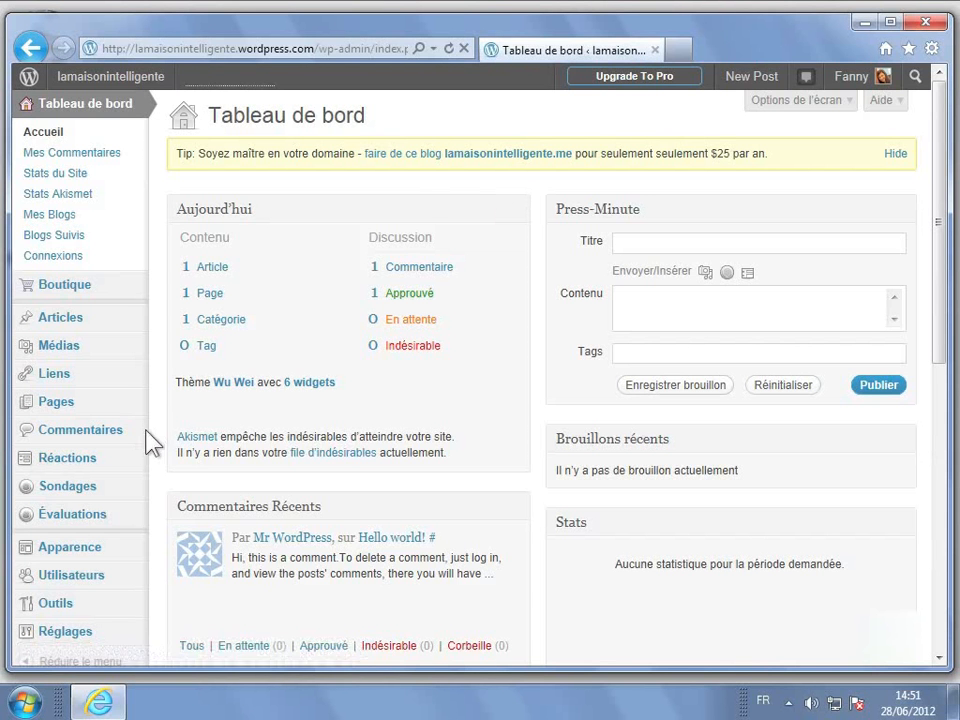
Step: Open the blog's general settings page
mouse_move(63, 632)
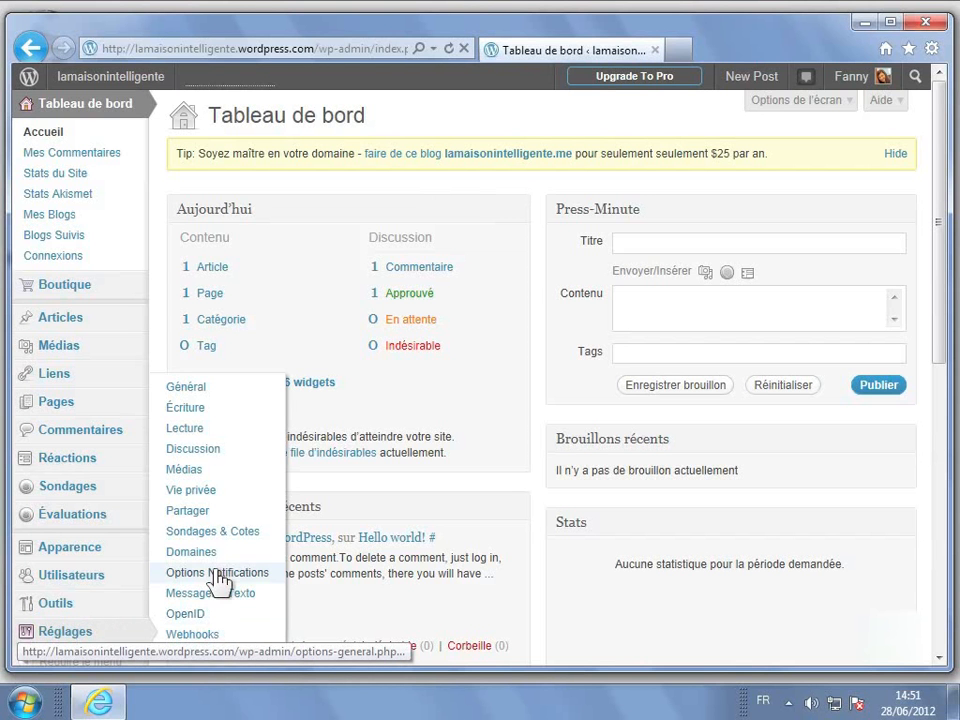
click(202, 389)
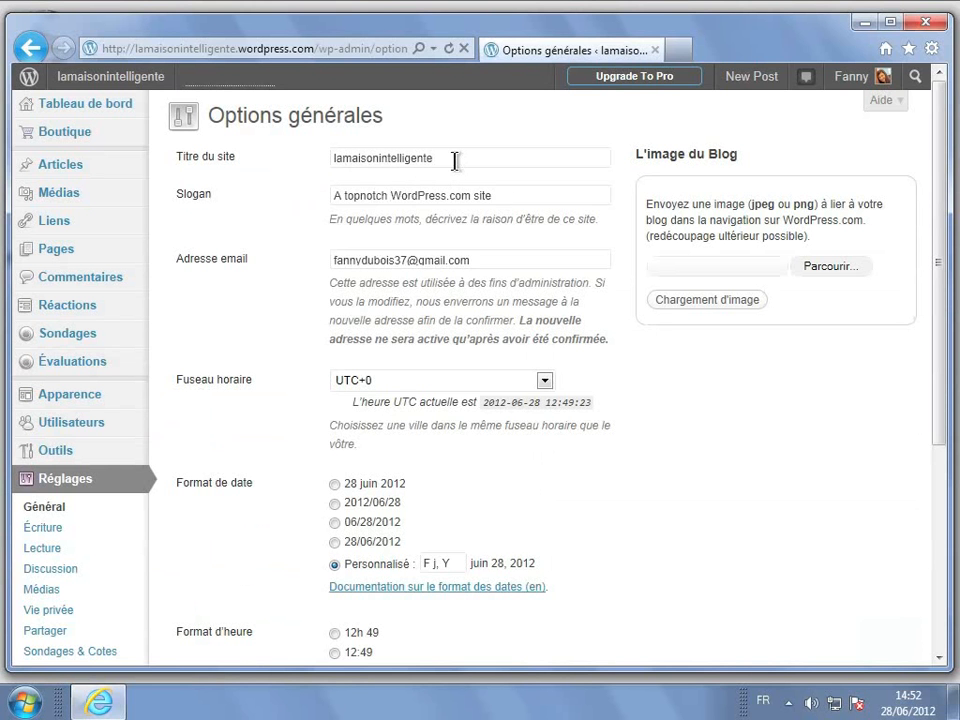
Step: Change the site title to "La maison Intelligente"
click(337, 155)
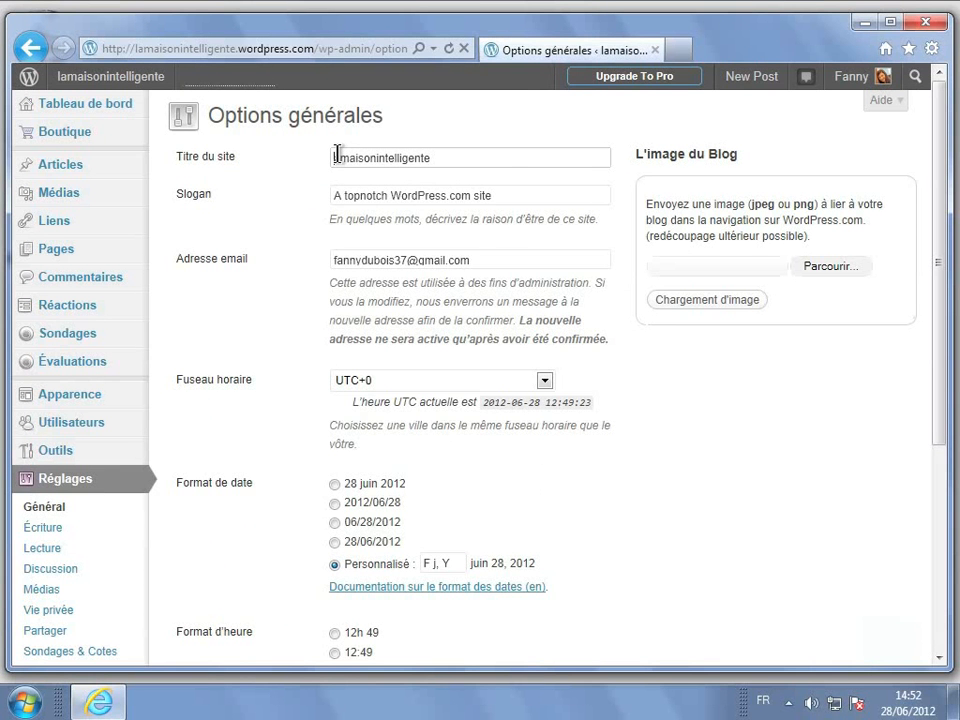
text(La)
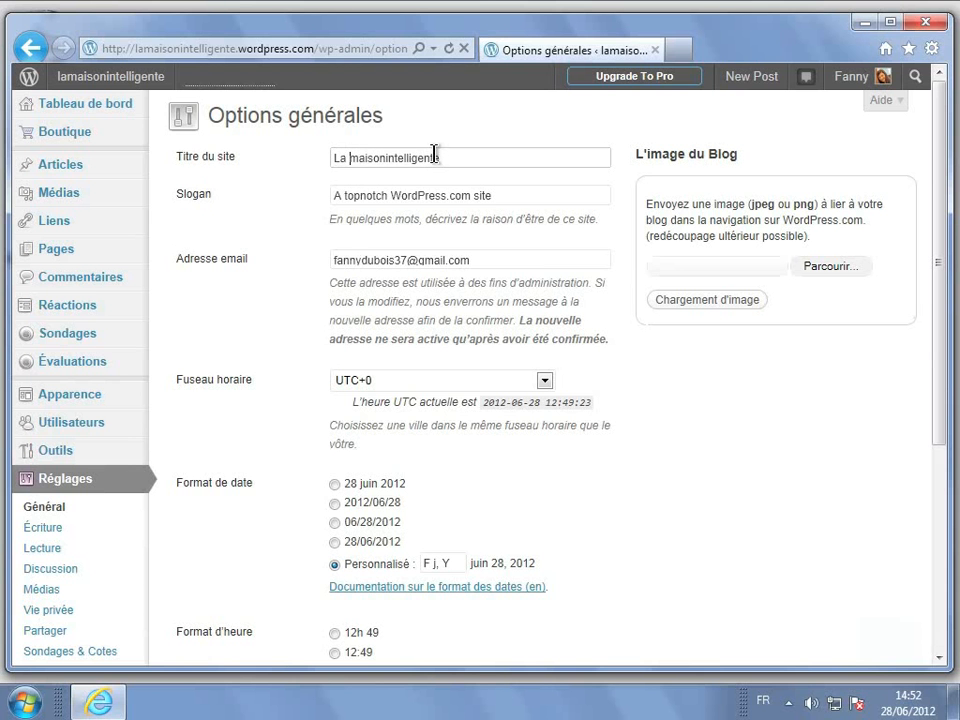
click(386, 158)
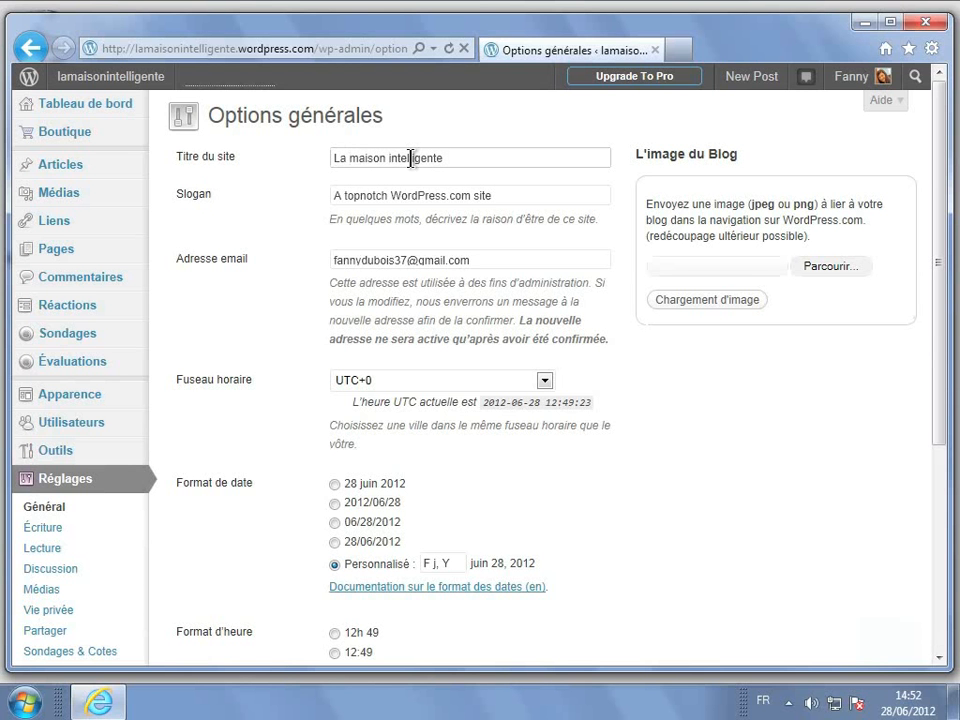
key(Delete)
text(I)
Step: Replace the blog's slogan with "La maison de vos rêves"
click(506, 196)
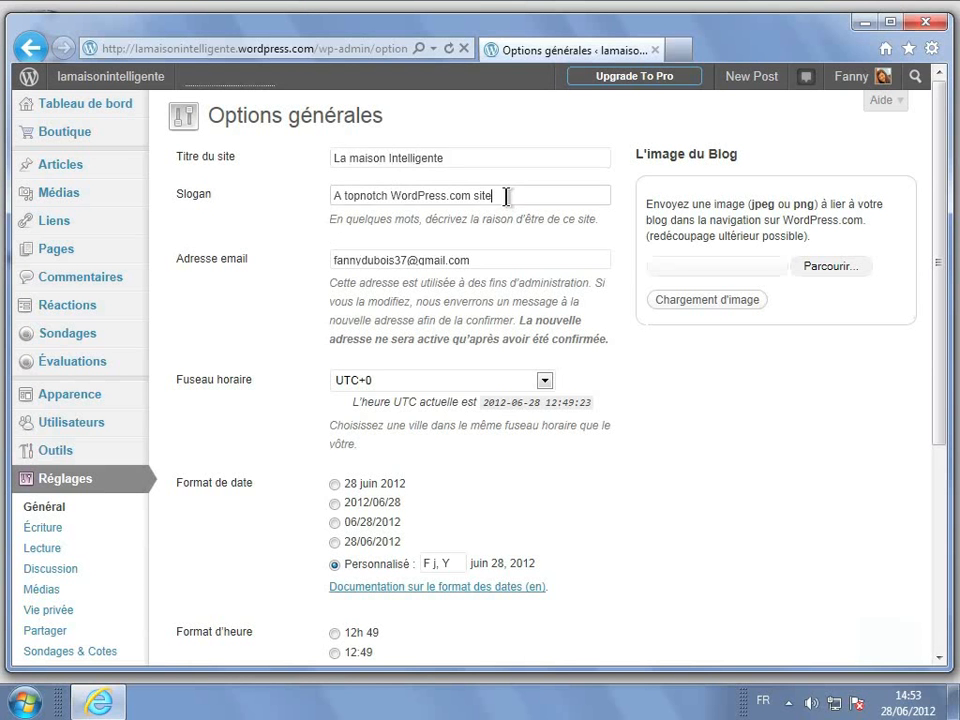
drag(506, 196, 331, 194)
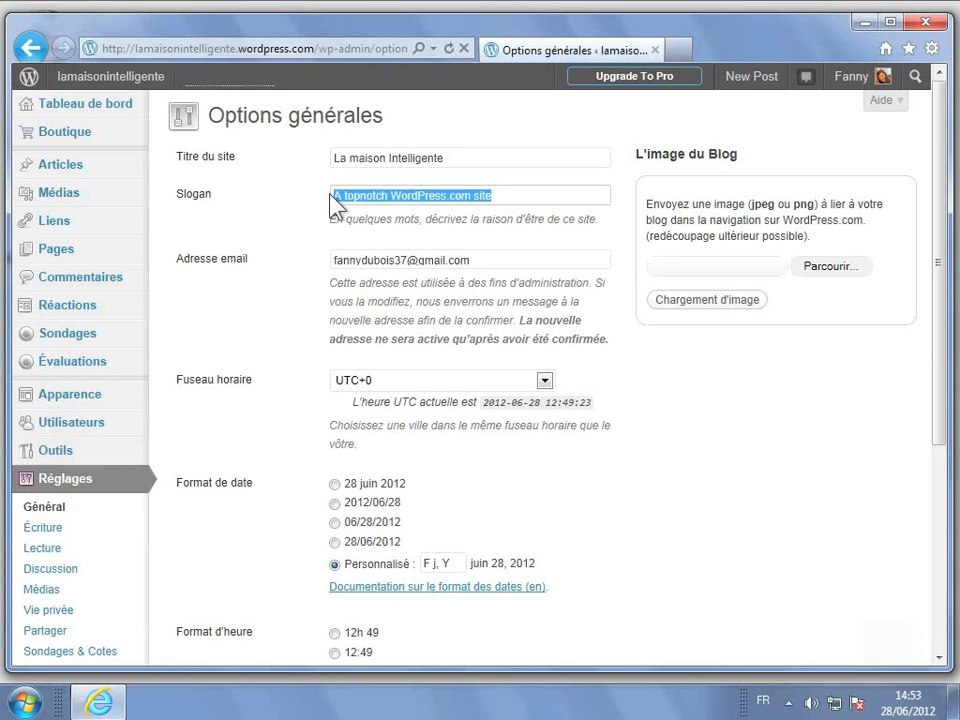
key(BackSpace)
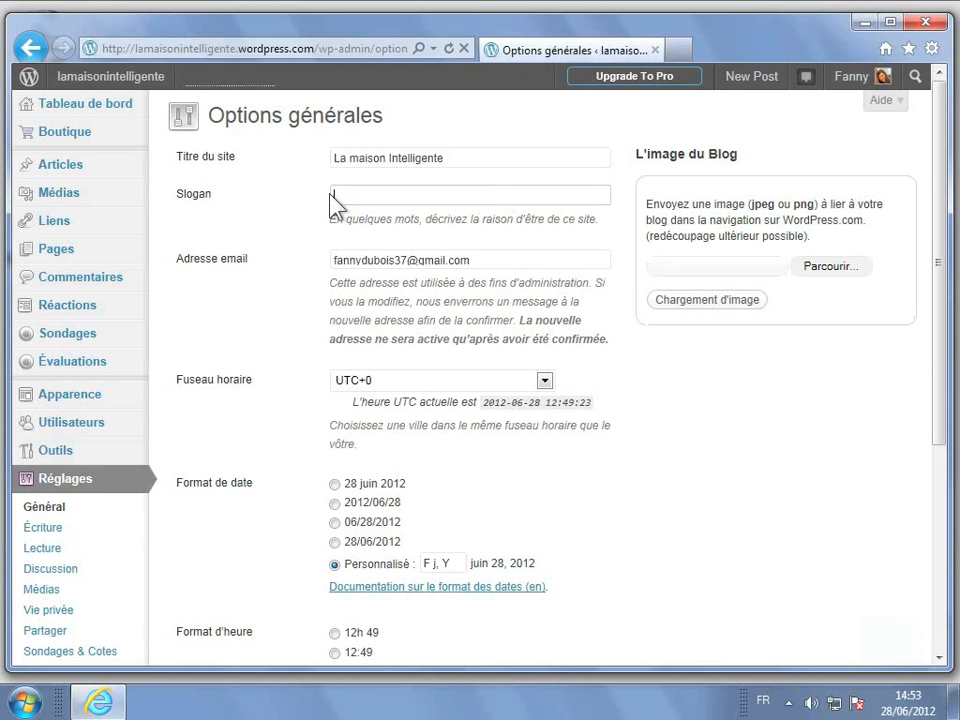
text(La maison de vos rêves)
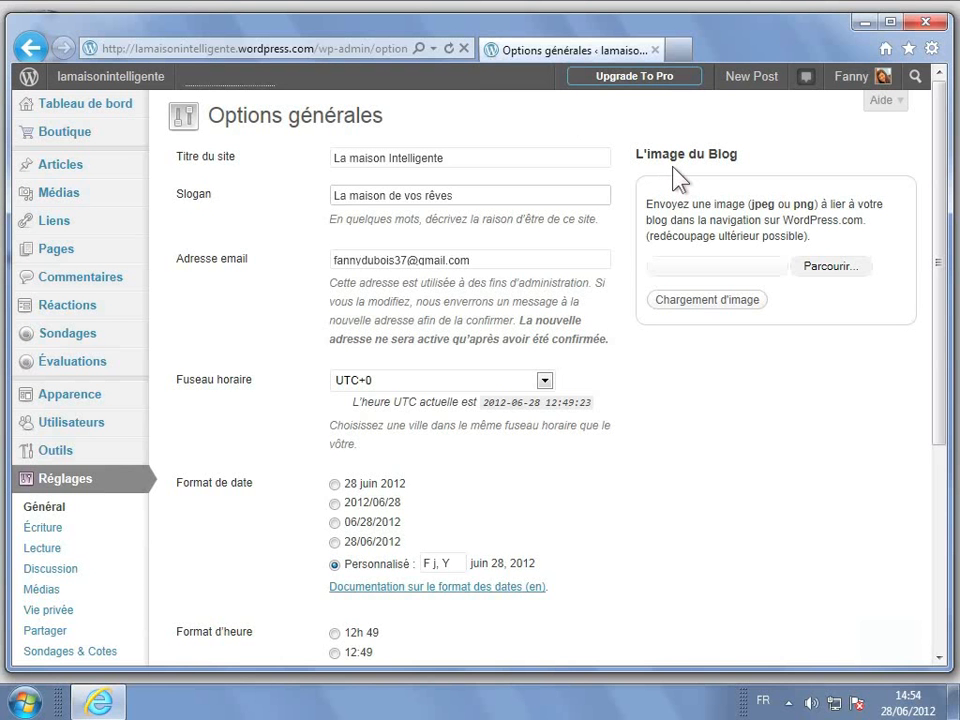
Step: Upload the "Logo HomoticV2" file from the Documents folder as the blog image
click(820, 267)
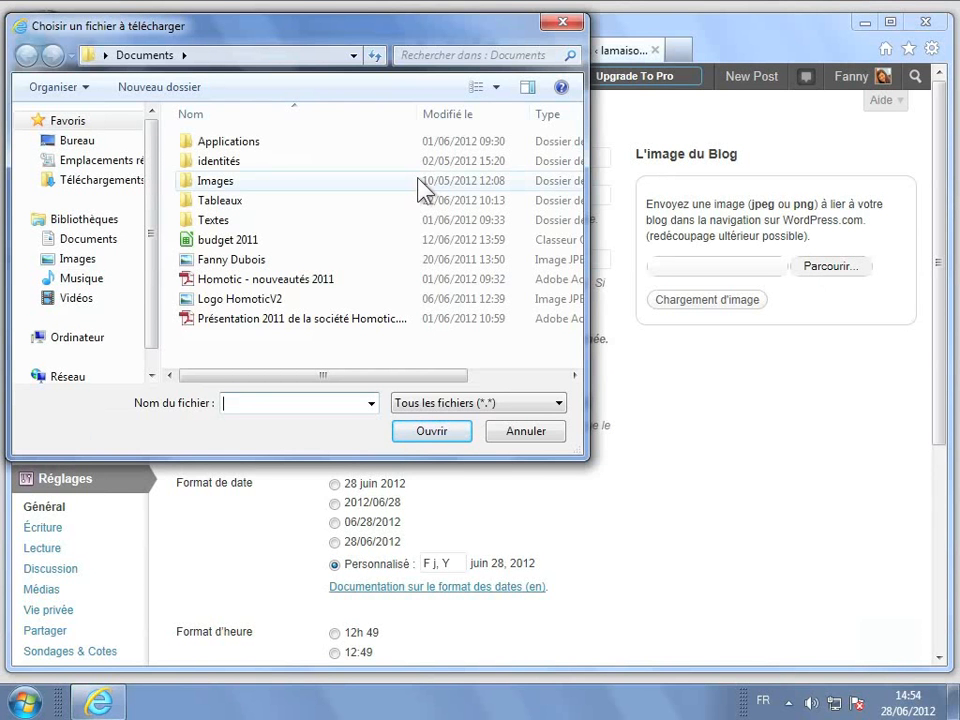
click(266, 301)
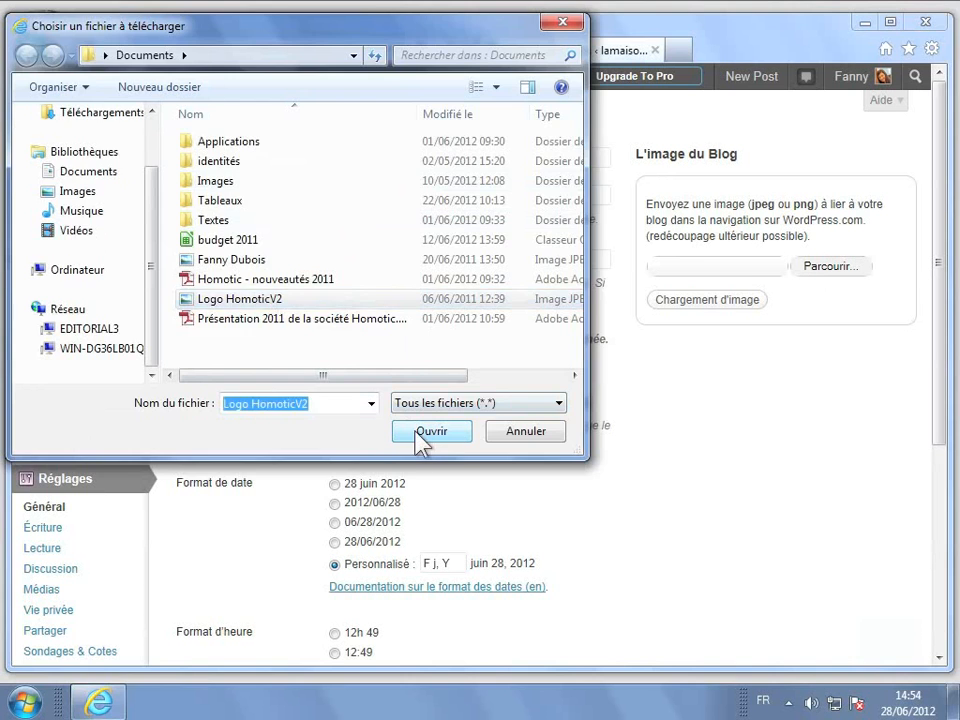
click(430, 432)
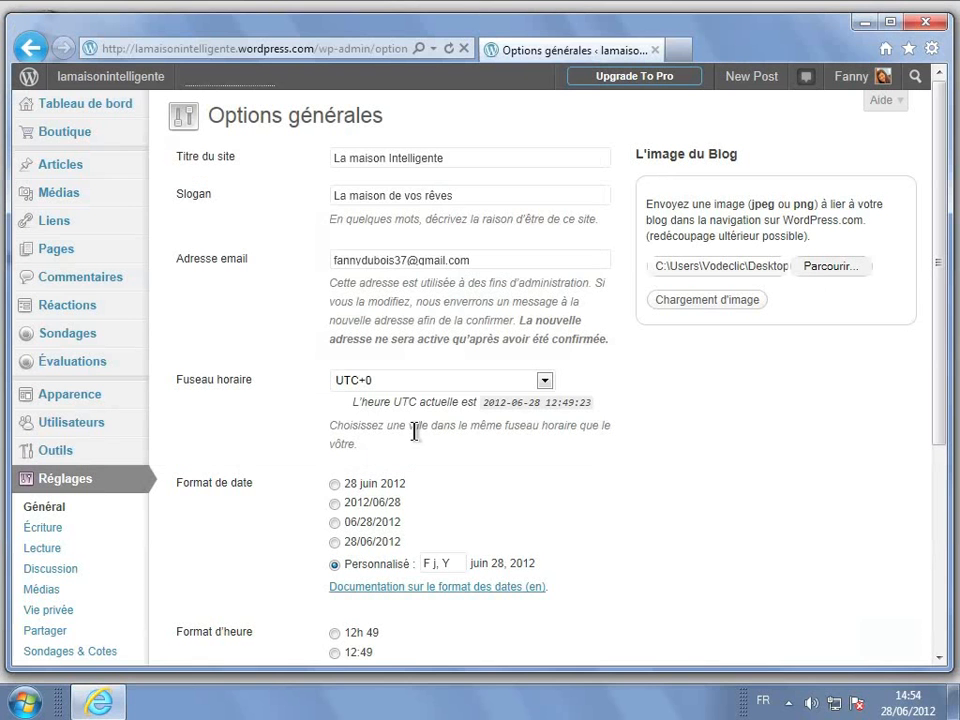
click(716, 301)
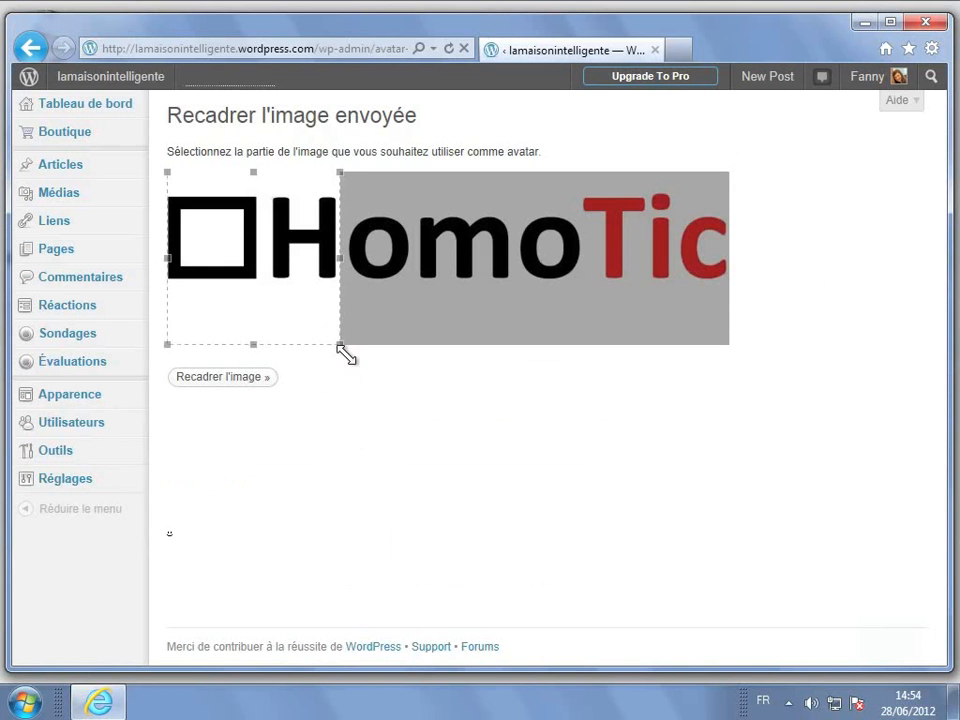
Step: Crop the uploaded logo to its black square symbol and return to the blog options
drag(346, 354, 236, 283)
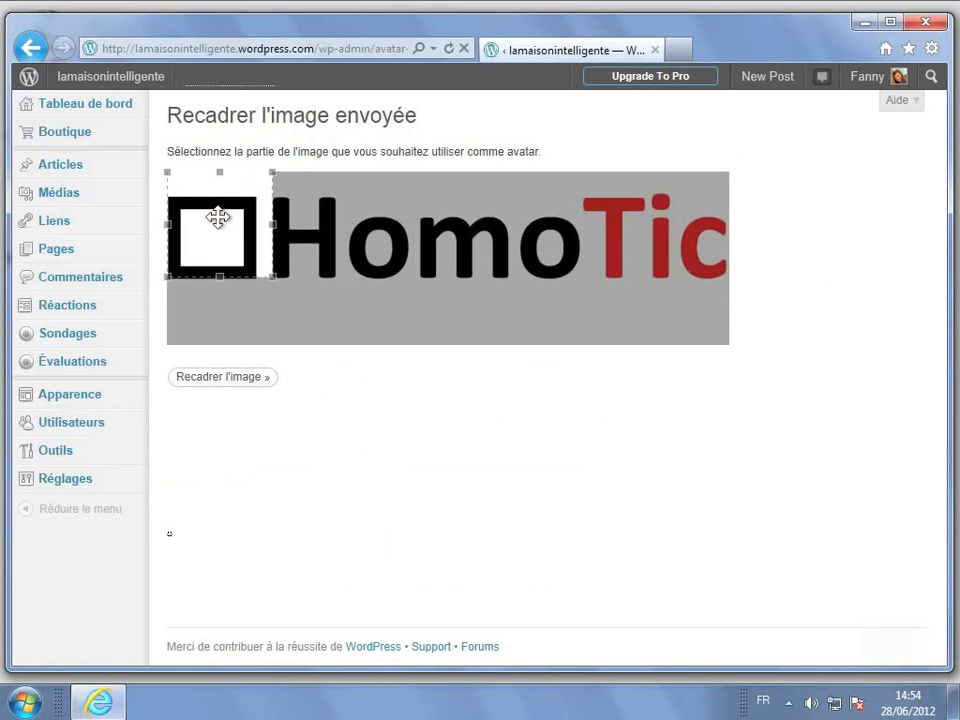
drag(218, 218, 217, 227)
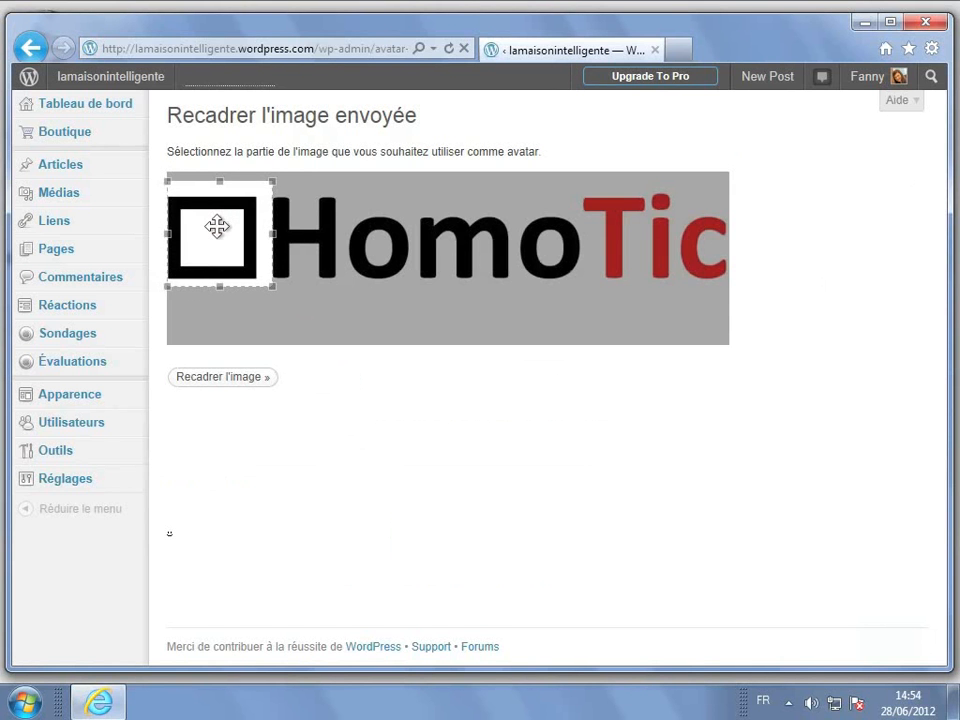
click(222, 377)
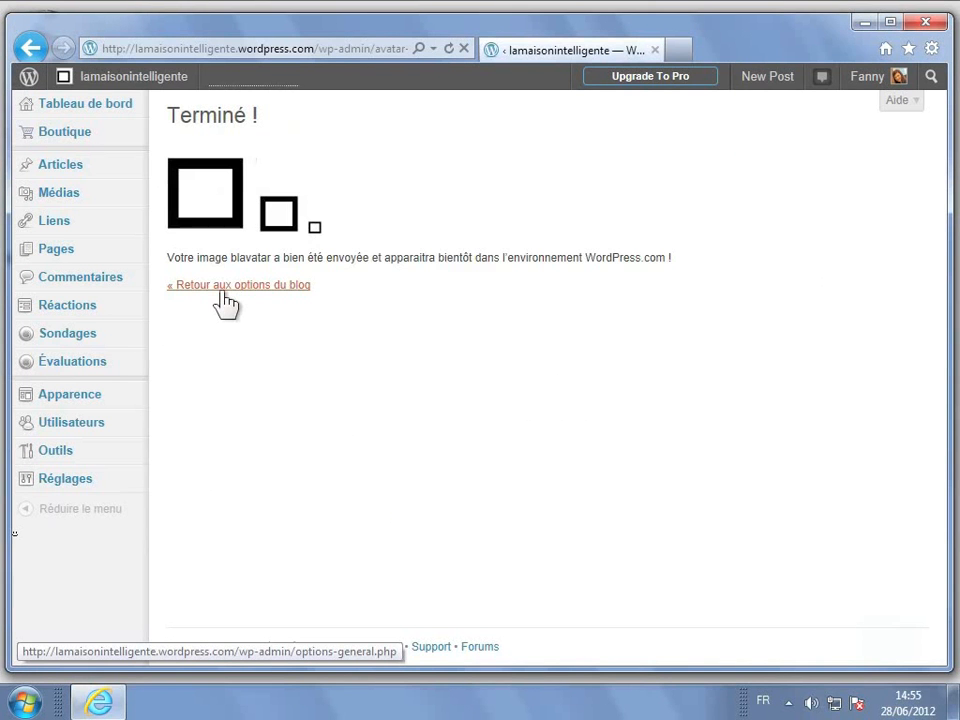
mouse_move(84, 82)
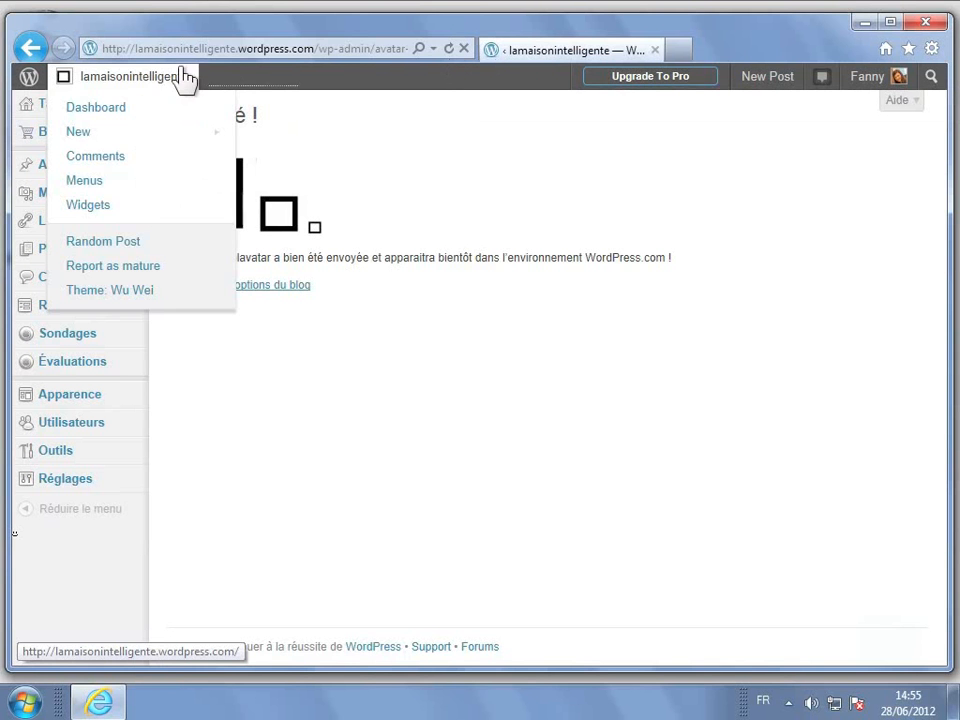
click(241, 286)
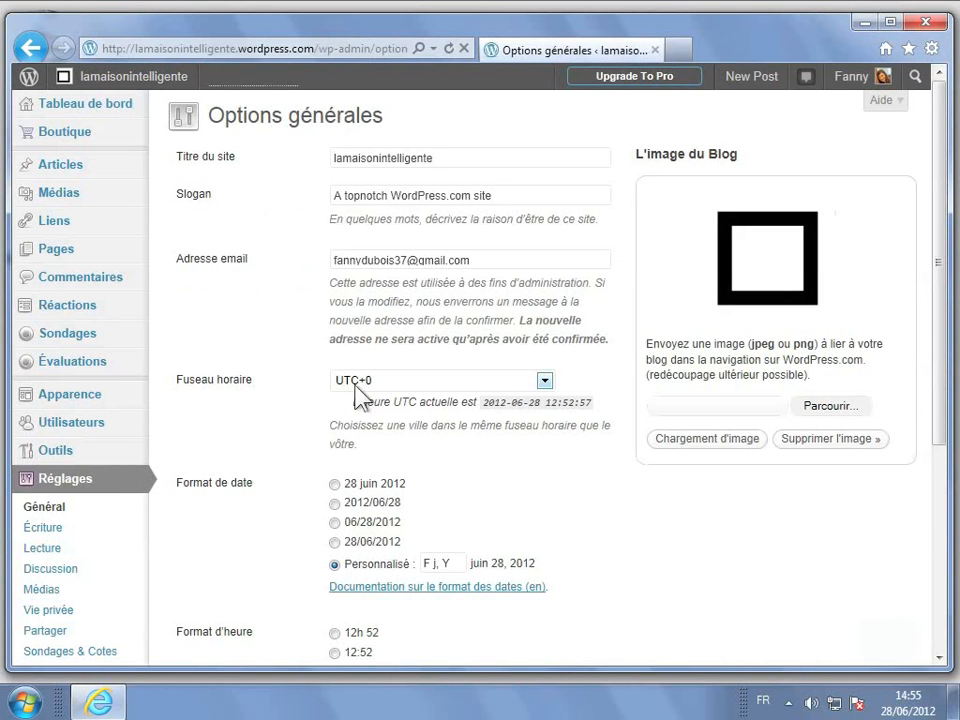
Step: Set the blog's time zone to UTC+2
click(477, 385)
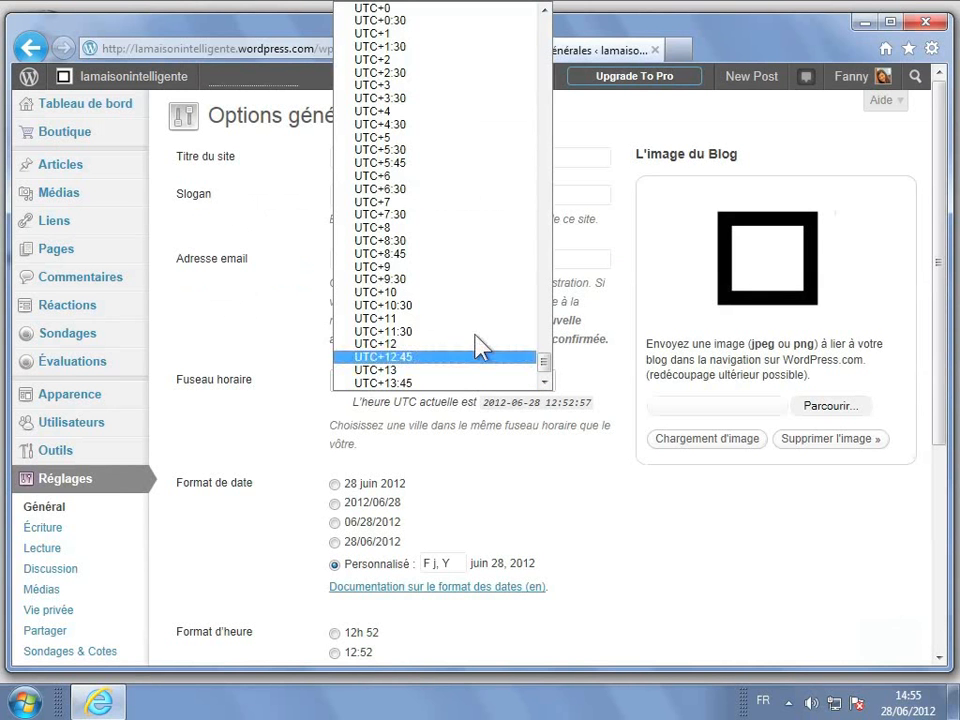
scroll(475, 285, up, 2)
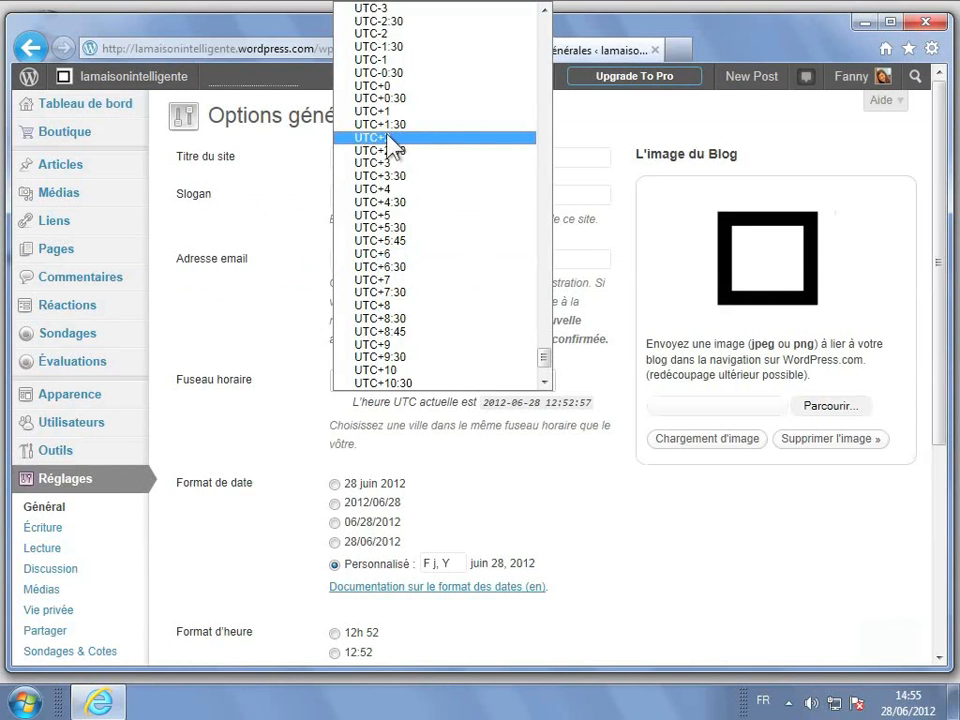
click(391, 138)
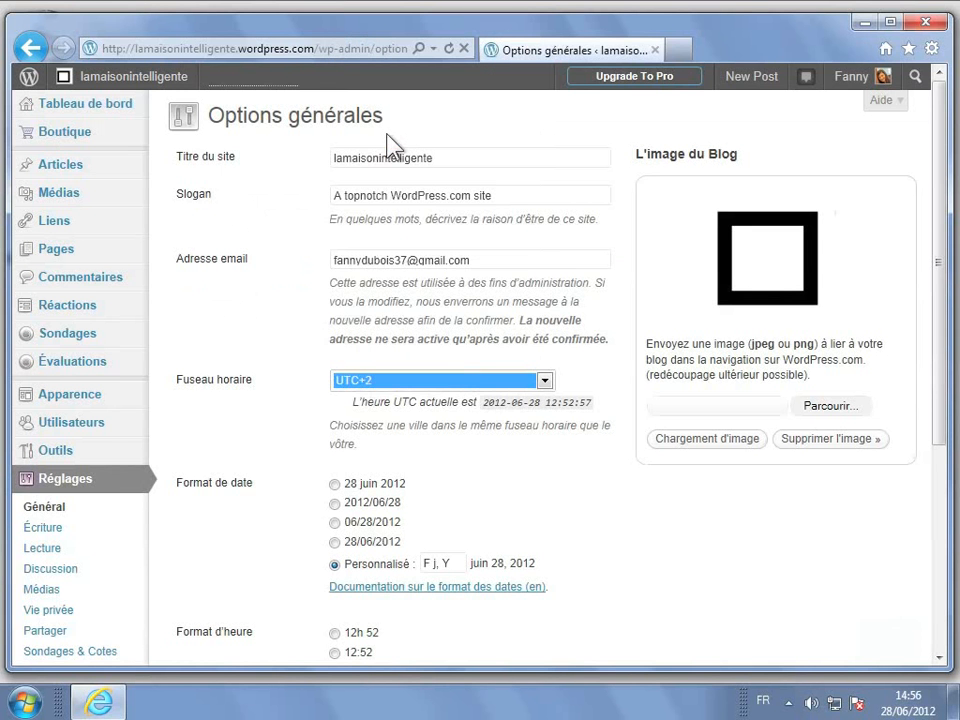
click(396, 404)
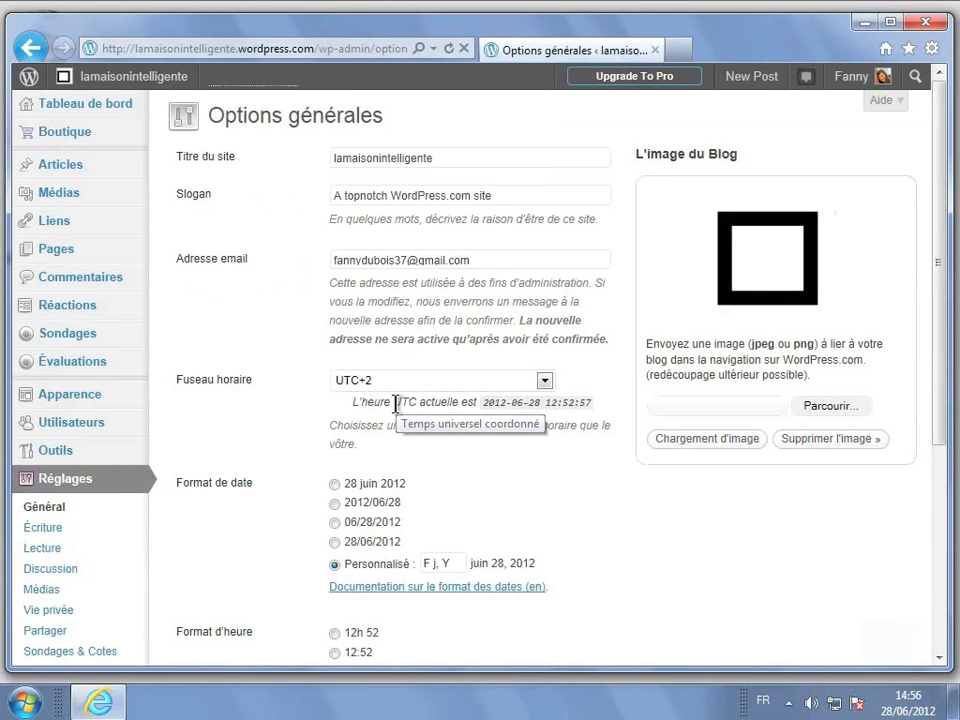
Step: Set the date format to the "28 juin 2012" style and the time format to the "12h 52" style
scroll(398, 410, down, 2)
scroll(397, 405, down, 2)
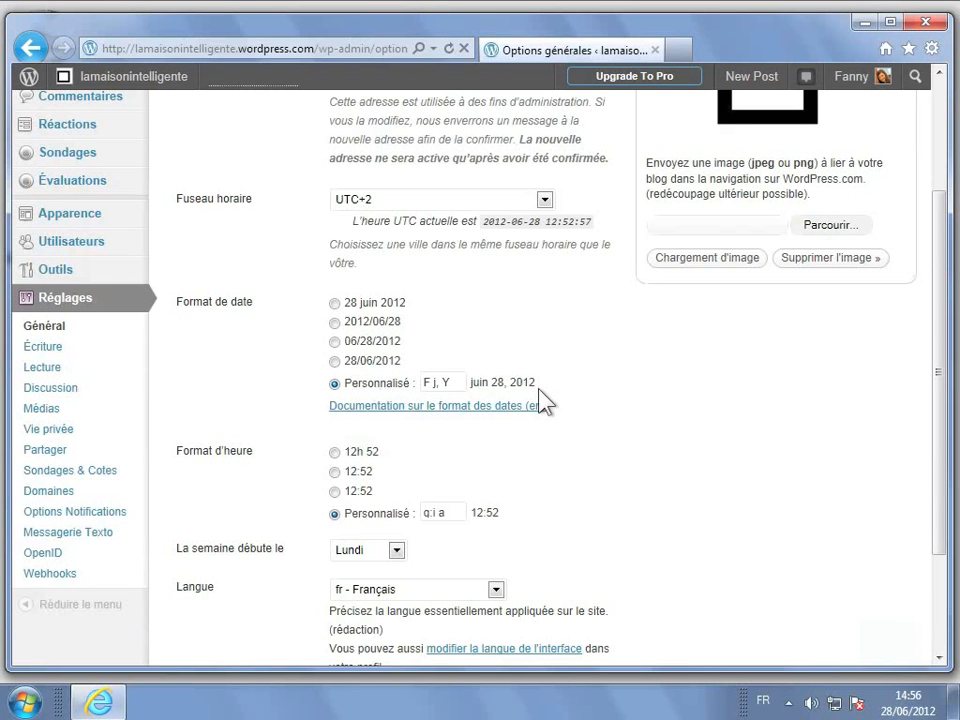
click(336, 304)
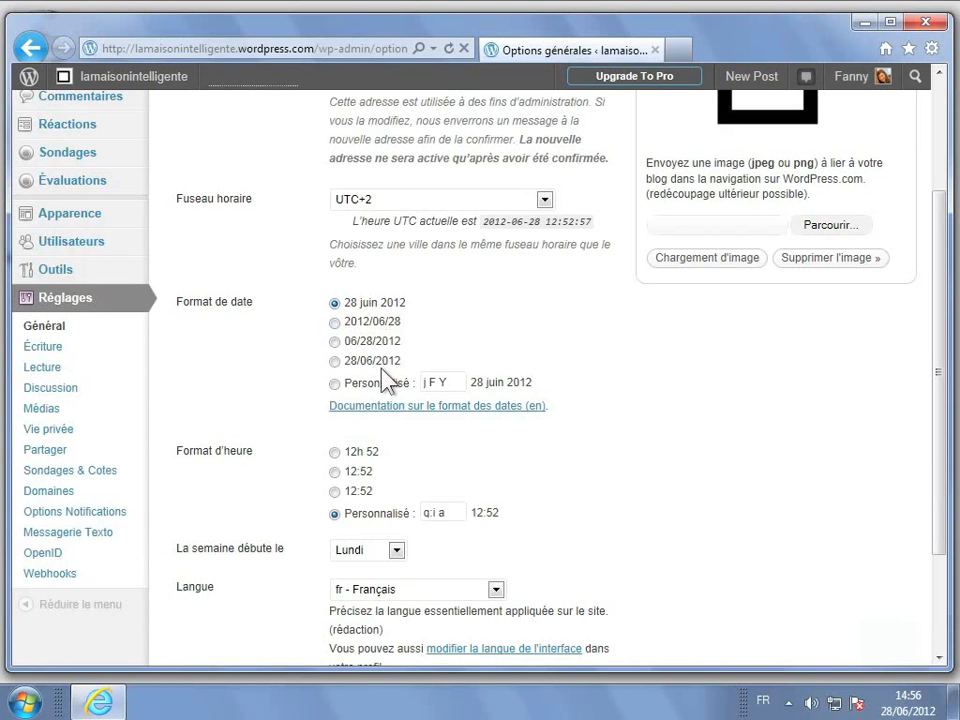
scroll(383, 380, down, 1)
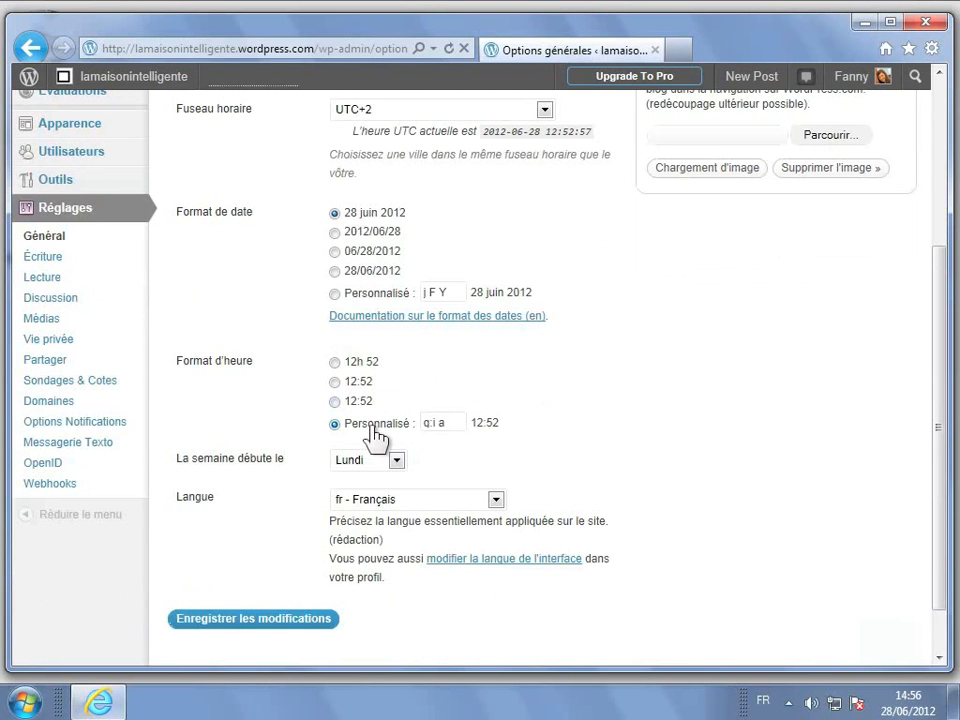
click(334, 363)
Step: Choose Lundi as the first day of the week
scroll(436, 370, down, 1)
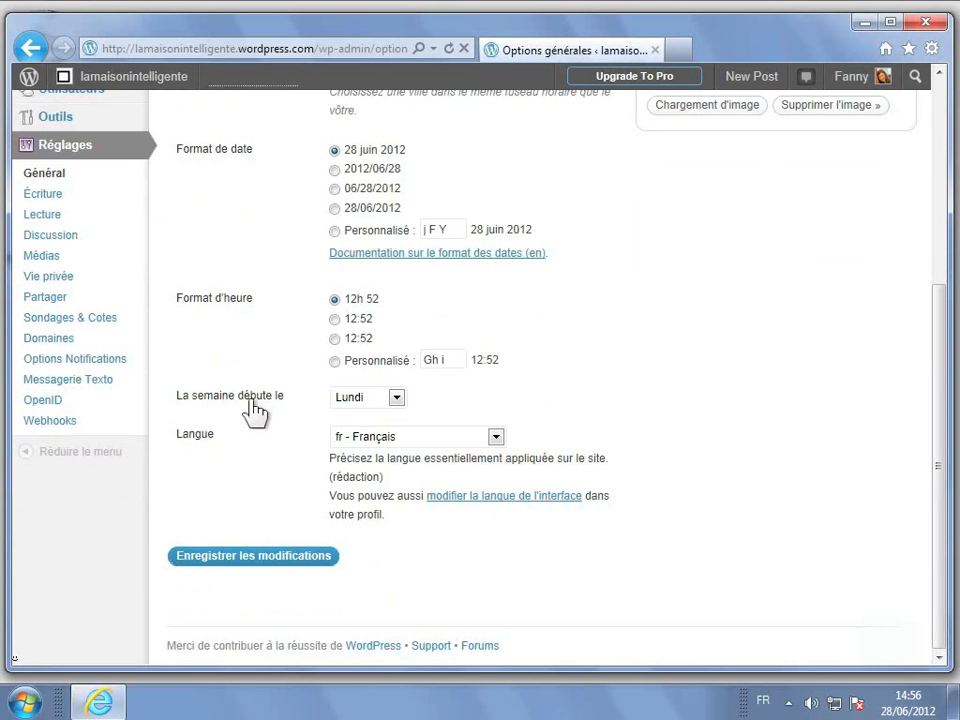
click(381, 401)
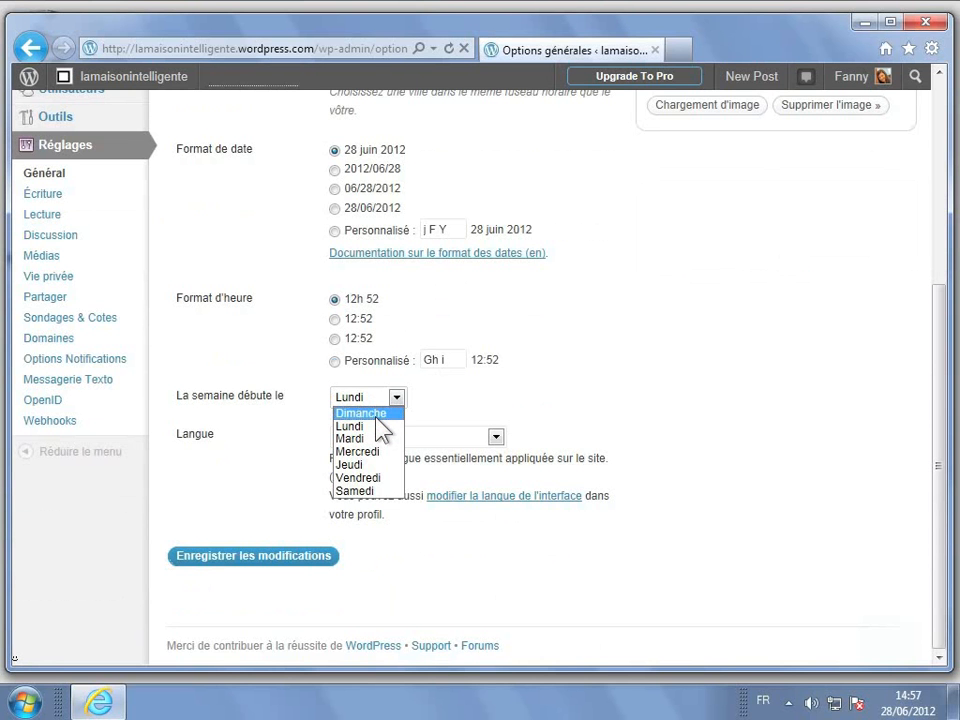
click(364, 424)
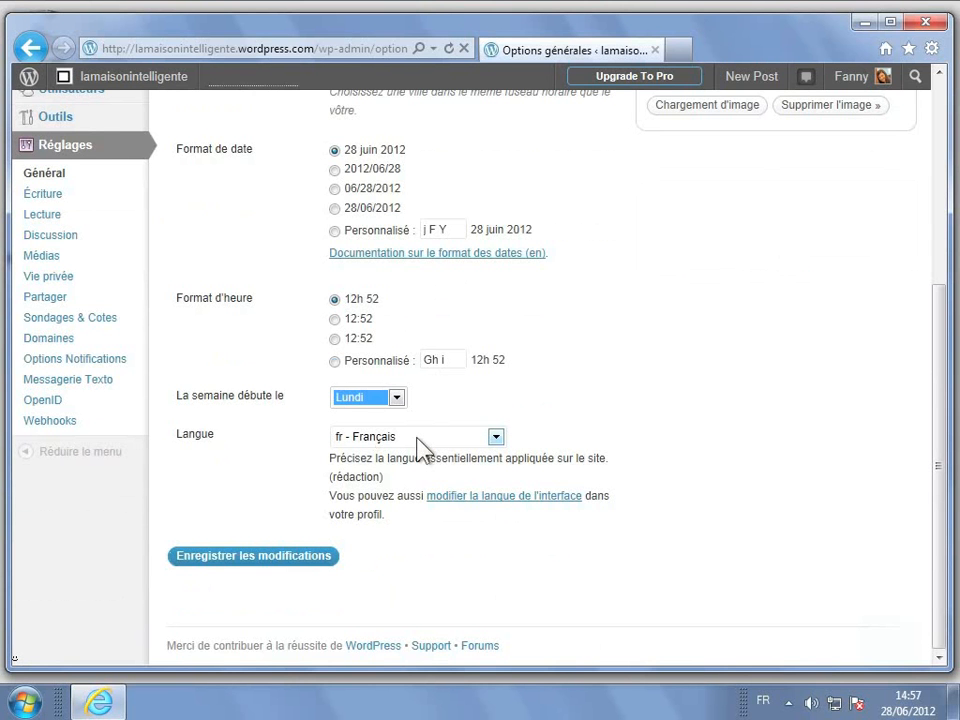
Step: Browse the available site languages, keep fr - Français, and save the general settings
click(420, 441)
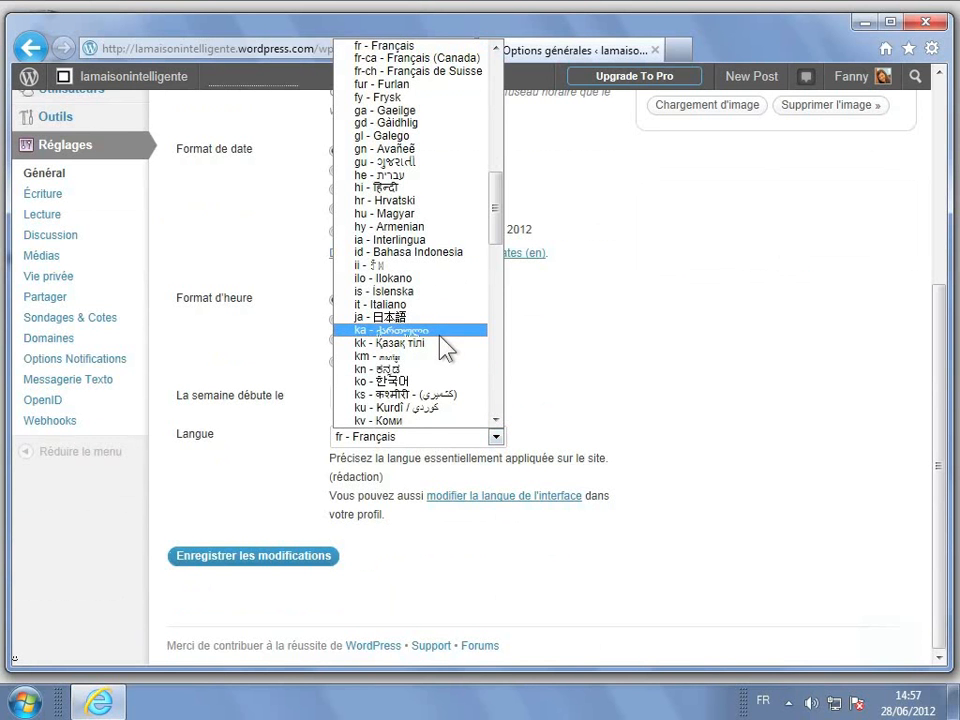
scroll(445, 348, up, 6)
scroll(445, 348, up, 2)
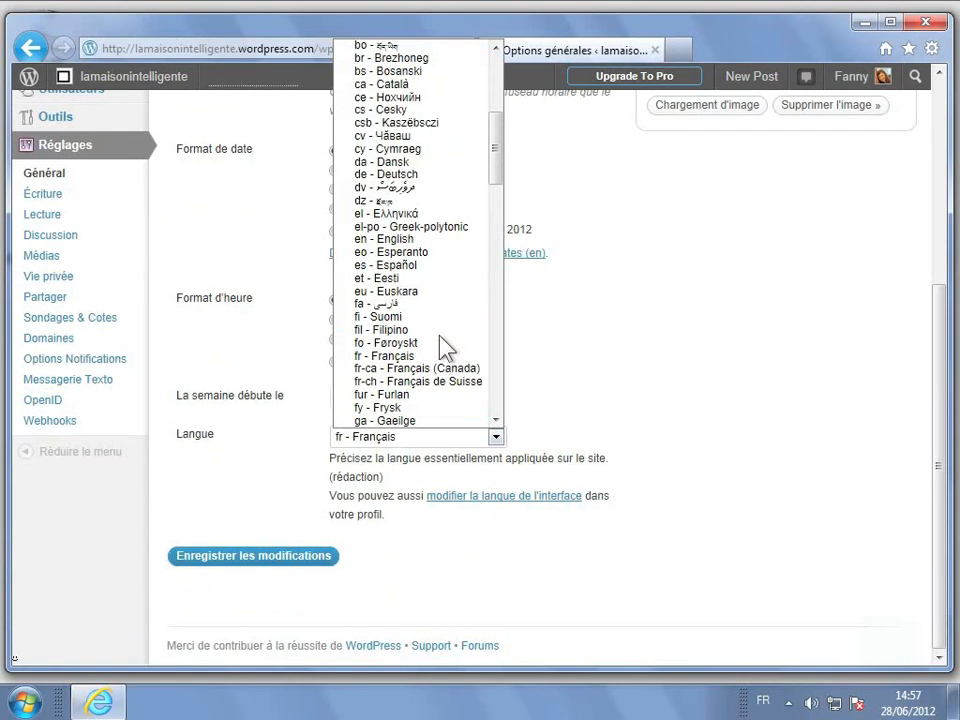
scroll(445, 348, up, 3)
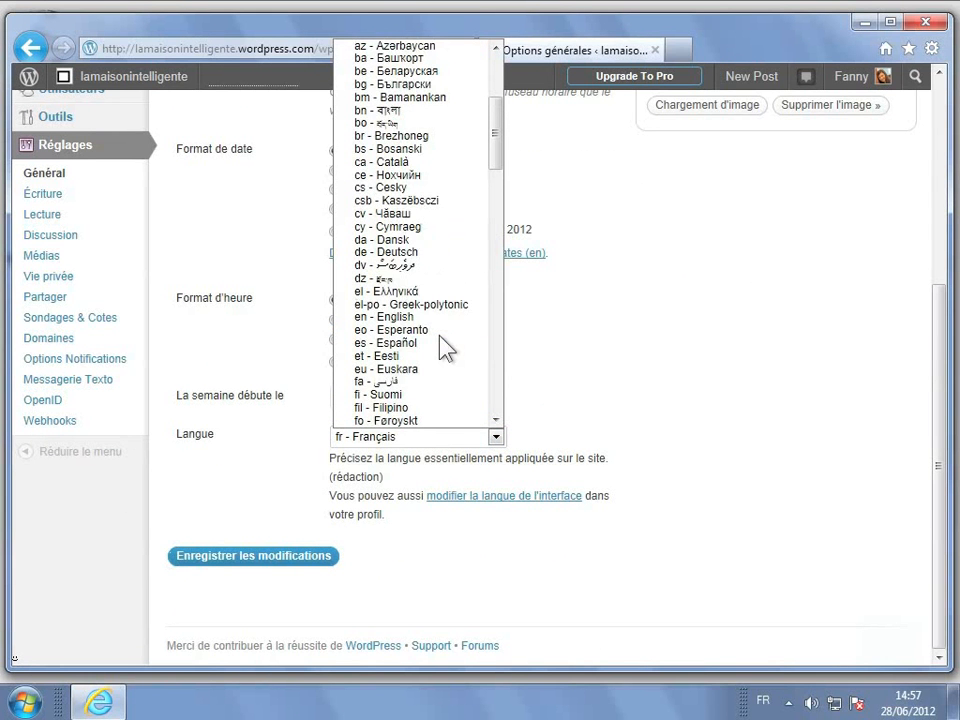
scroll(445, 348, up, 3)
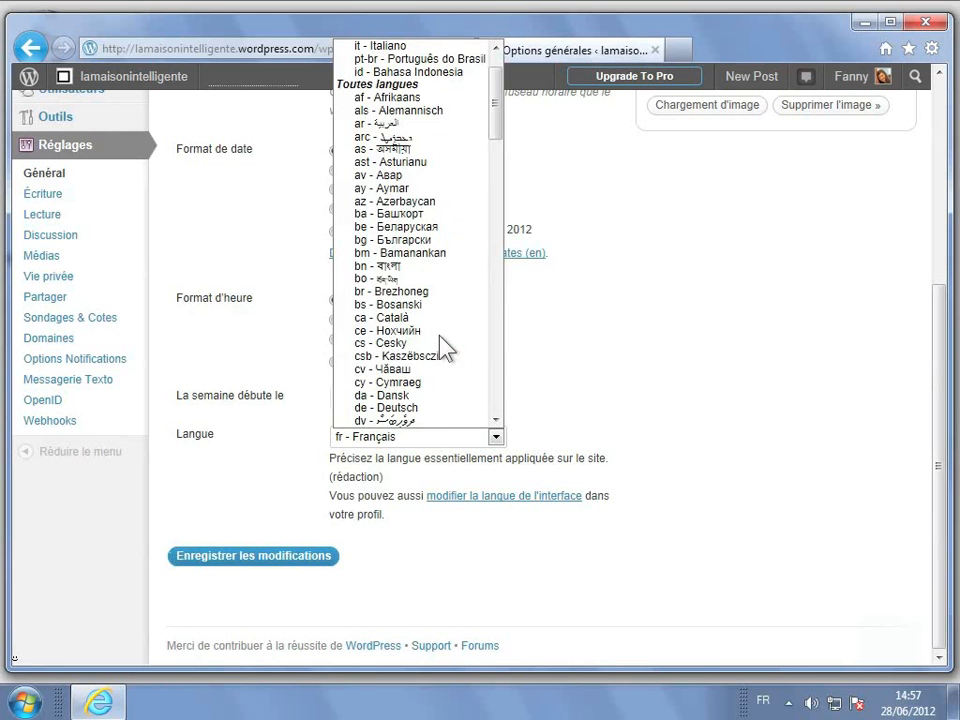
click(583, 373)
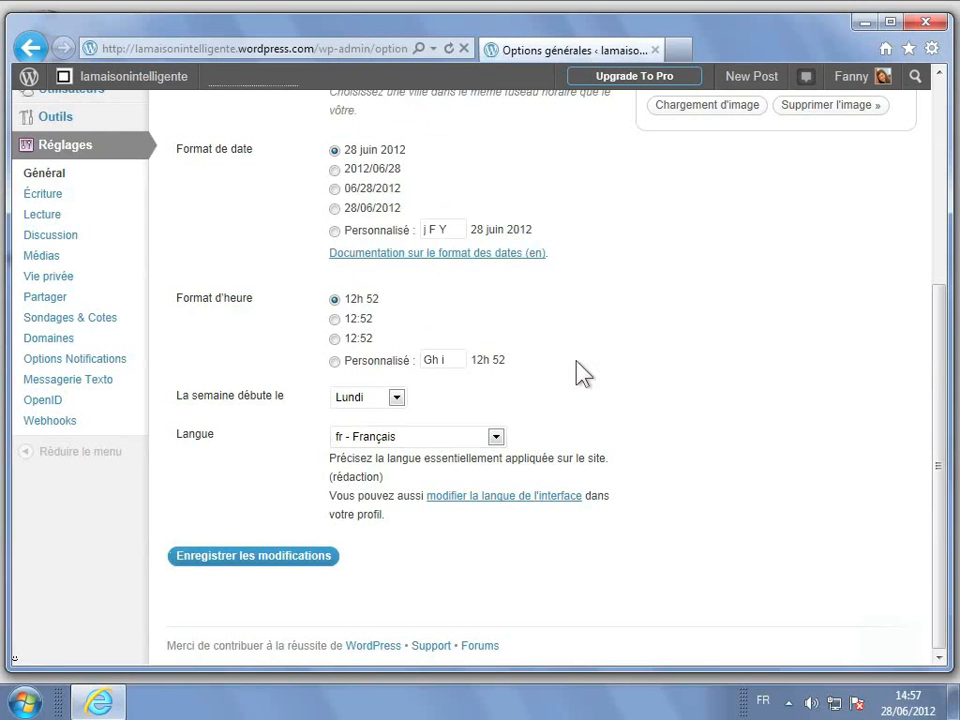
click(229, 566)
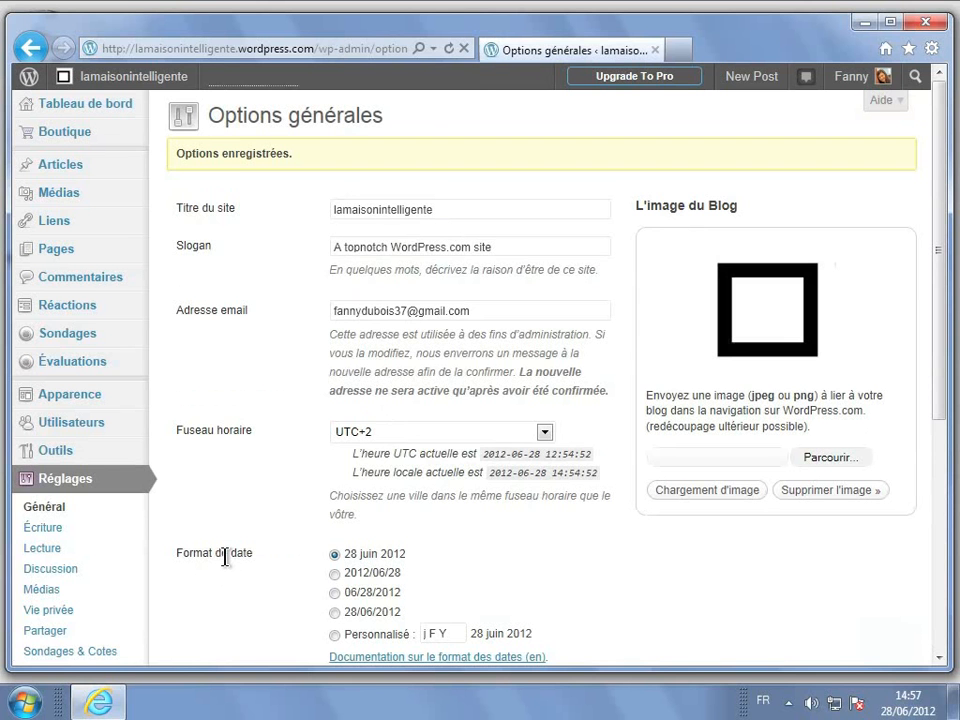
Step: In the personal user settings (Param.Personnels), set the interface language to fr - Français and save the changes
mouse_move(106, 440)
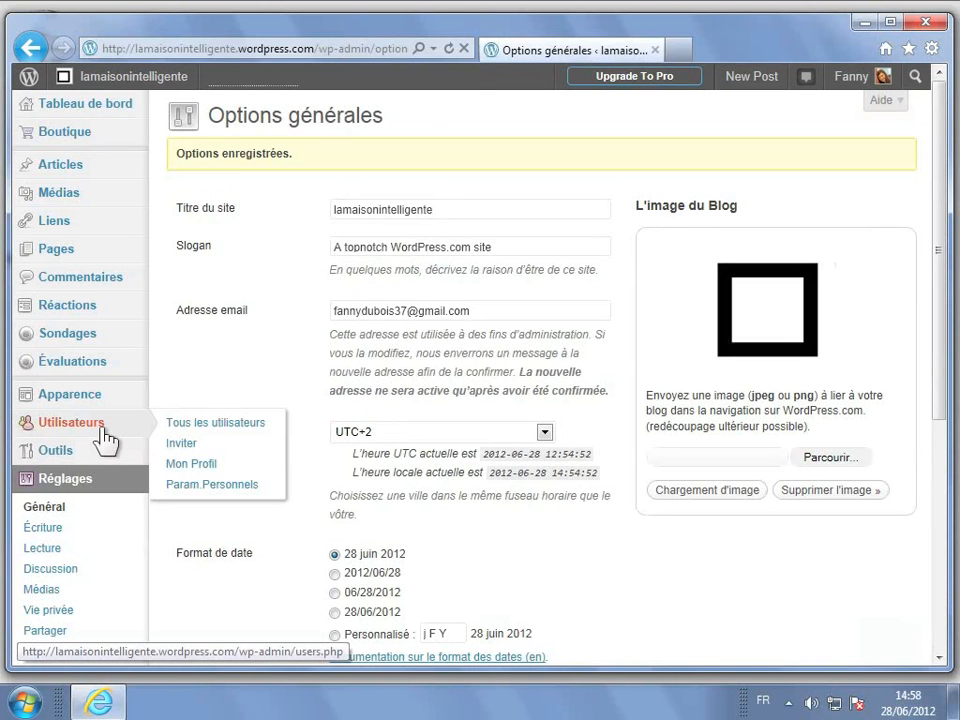
click(212, 485)
scroll(218, 491, down, 8)
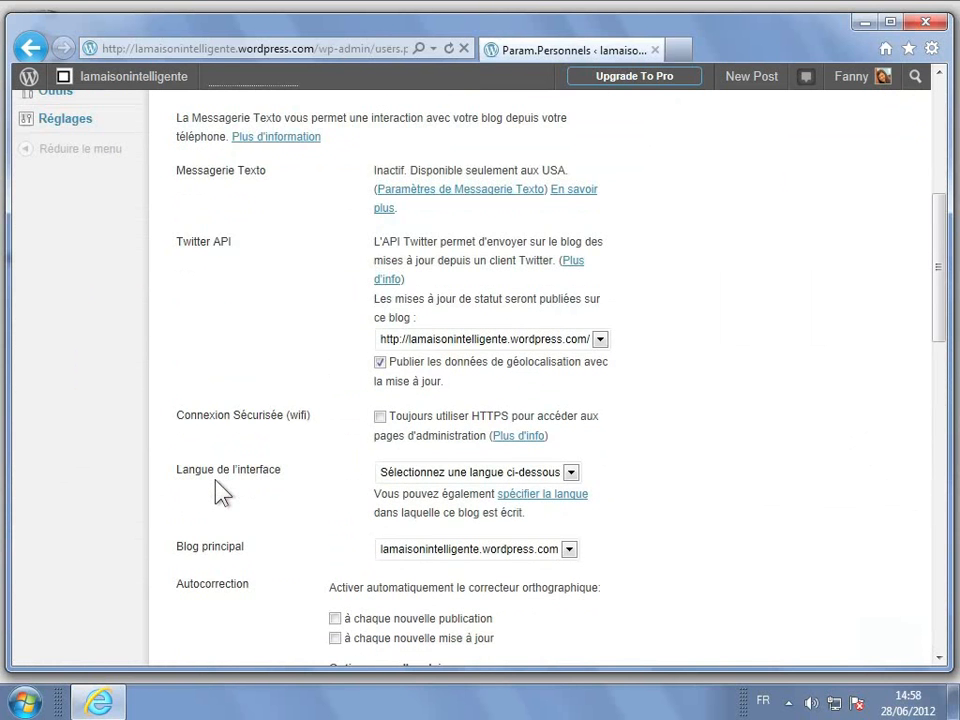
scroll(220, 490, down, 5)
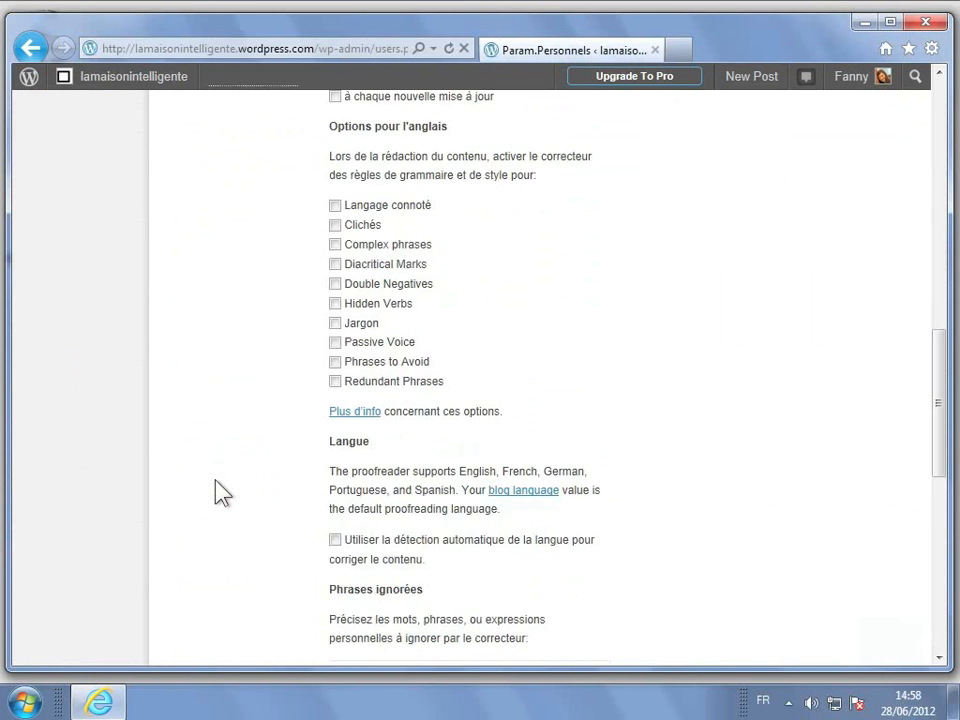
scroll(220, 490, up, 2)
scroll(220, 490, up, 1)
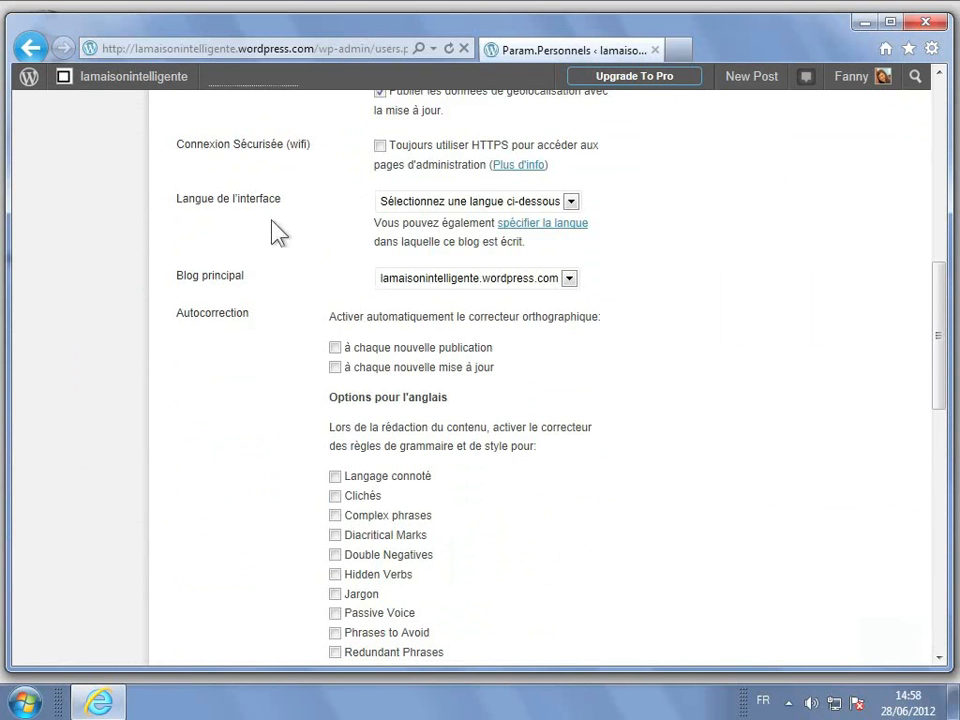
click(459, 205)
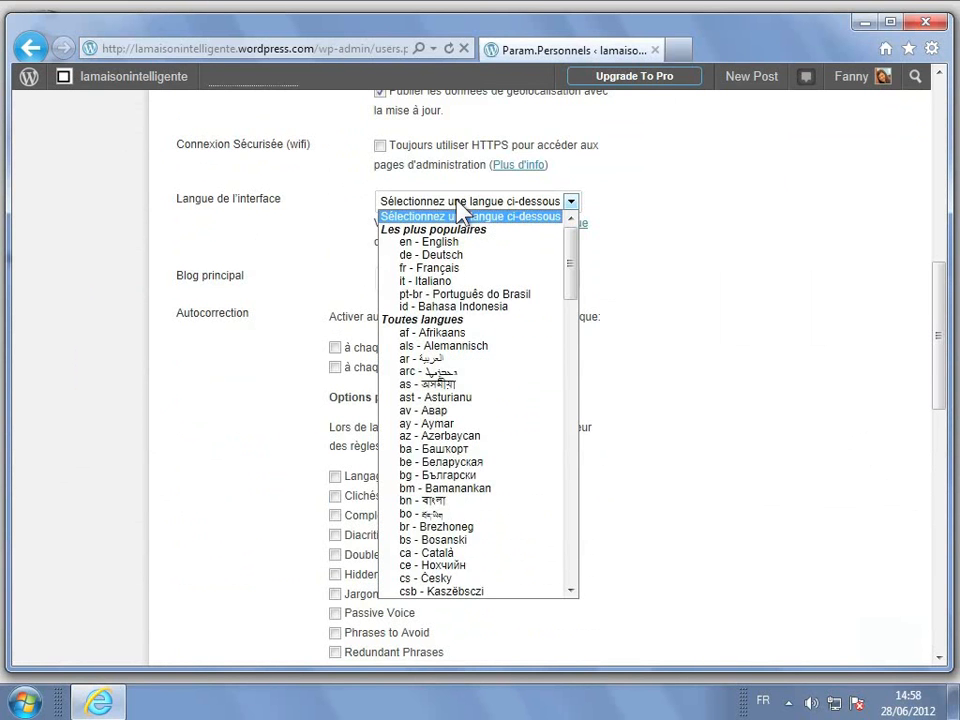
click(449, 268)
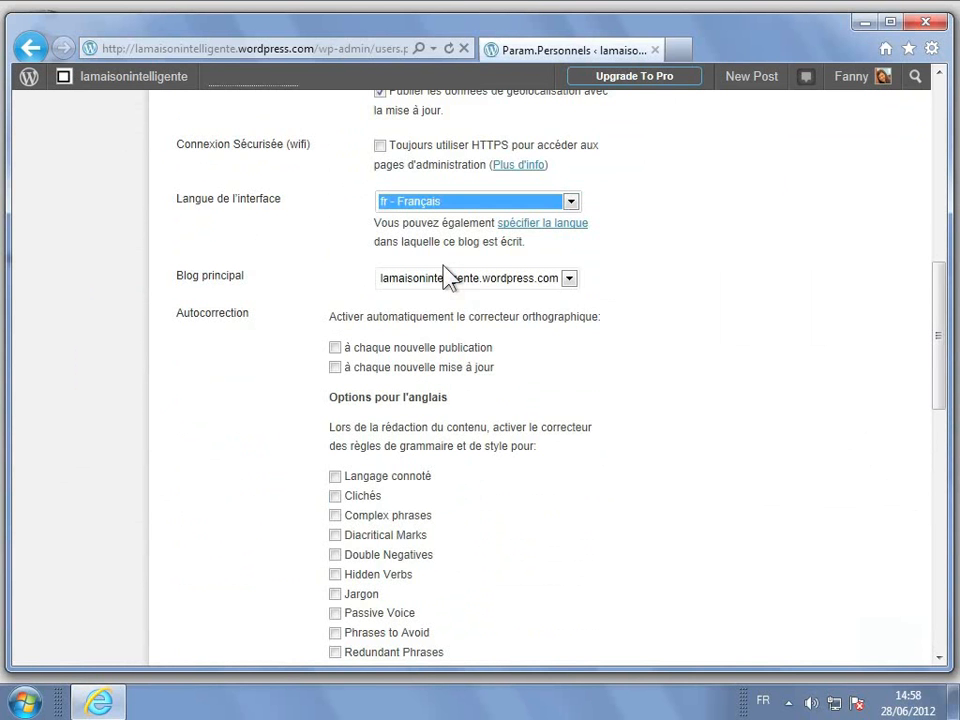
scroll(579, 311, down, 10)
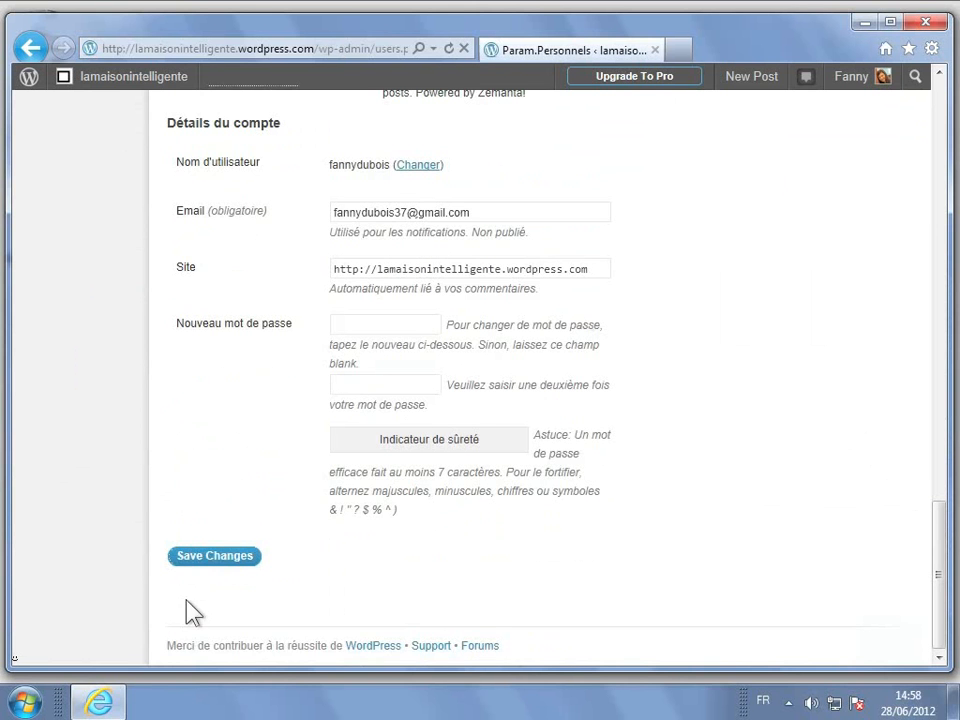
click(222, 560)
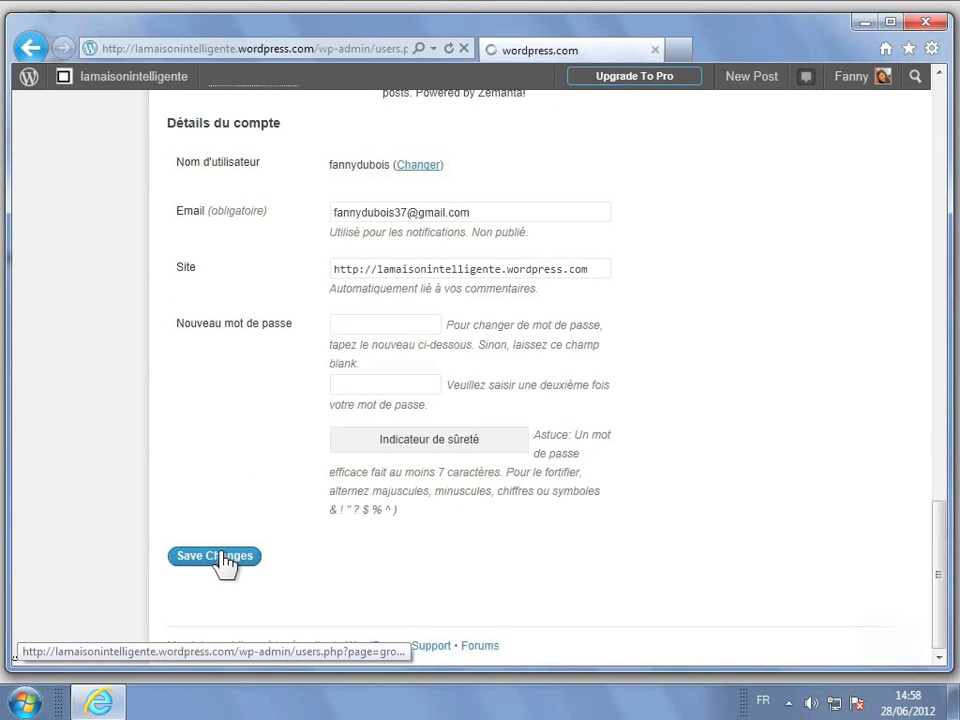